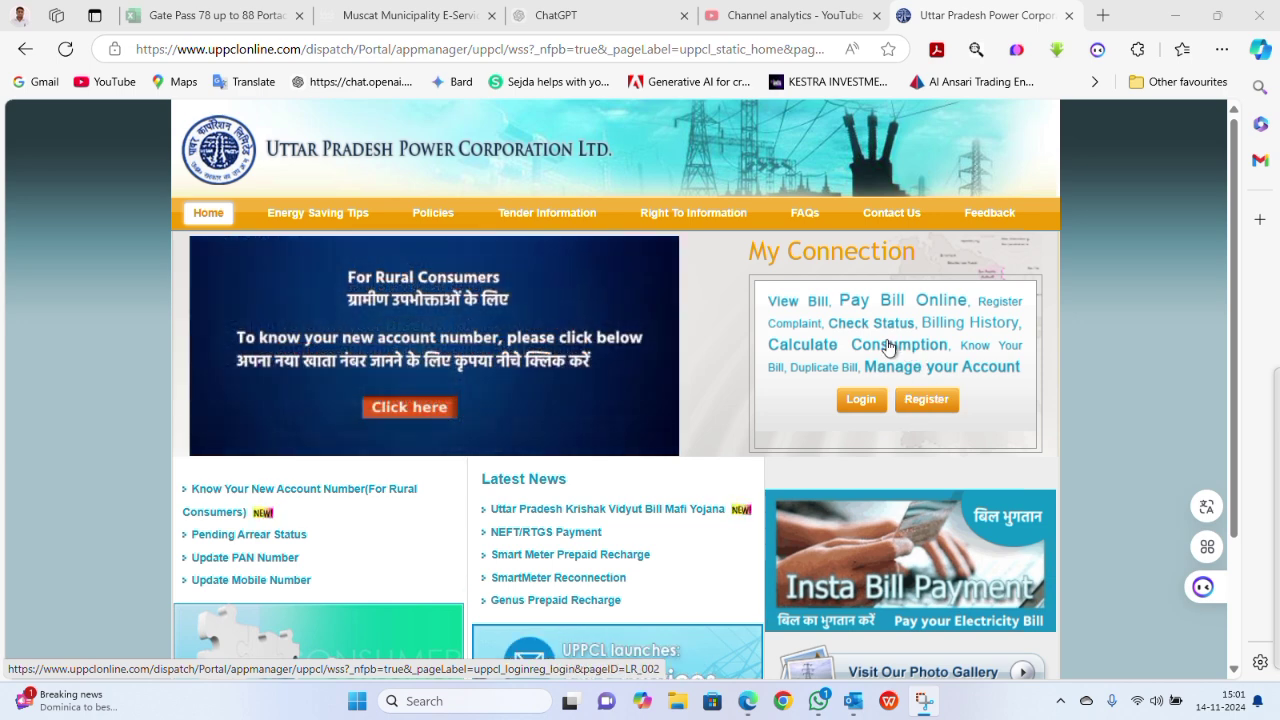
Step: Log in with Purvanchal Vidyut Vitaran Nigam Limited as the discom and the account credentials
left_click(866, 403)
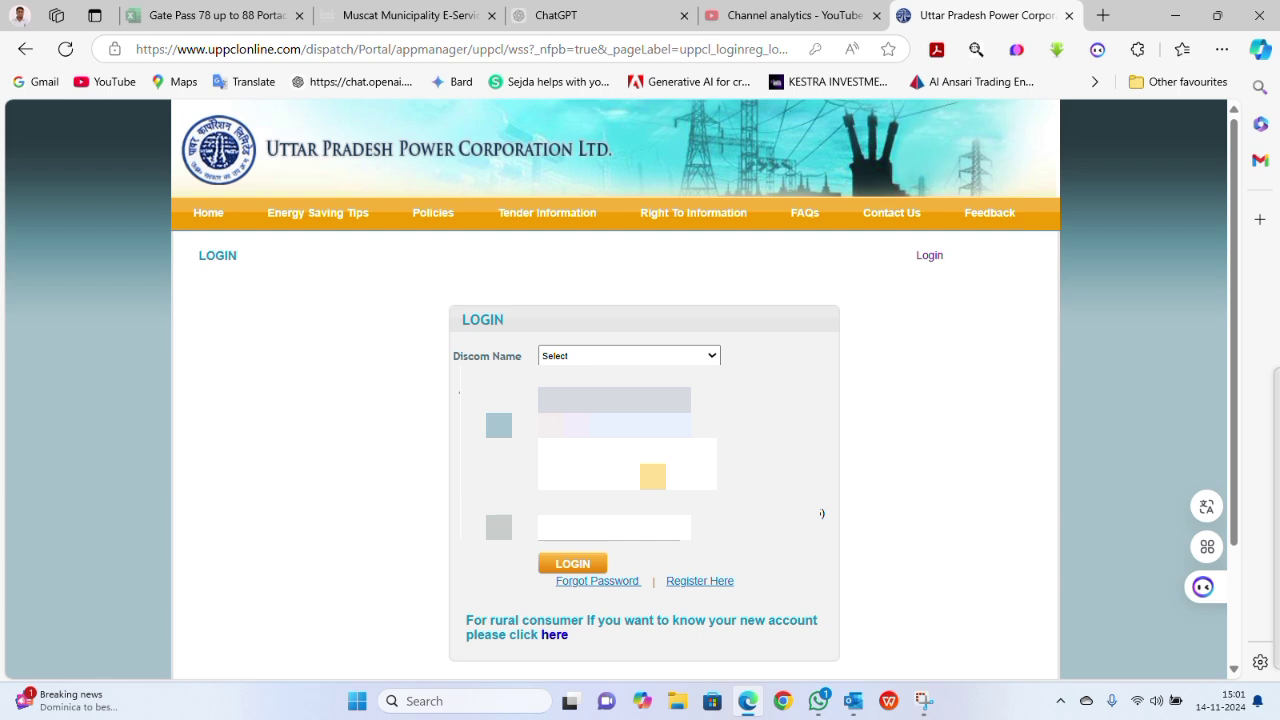
left_click(713, 356)
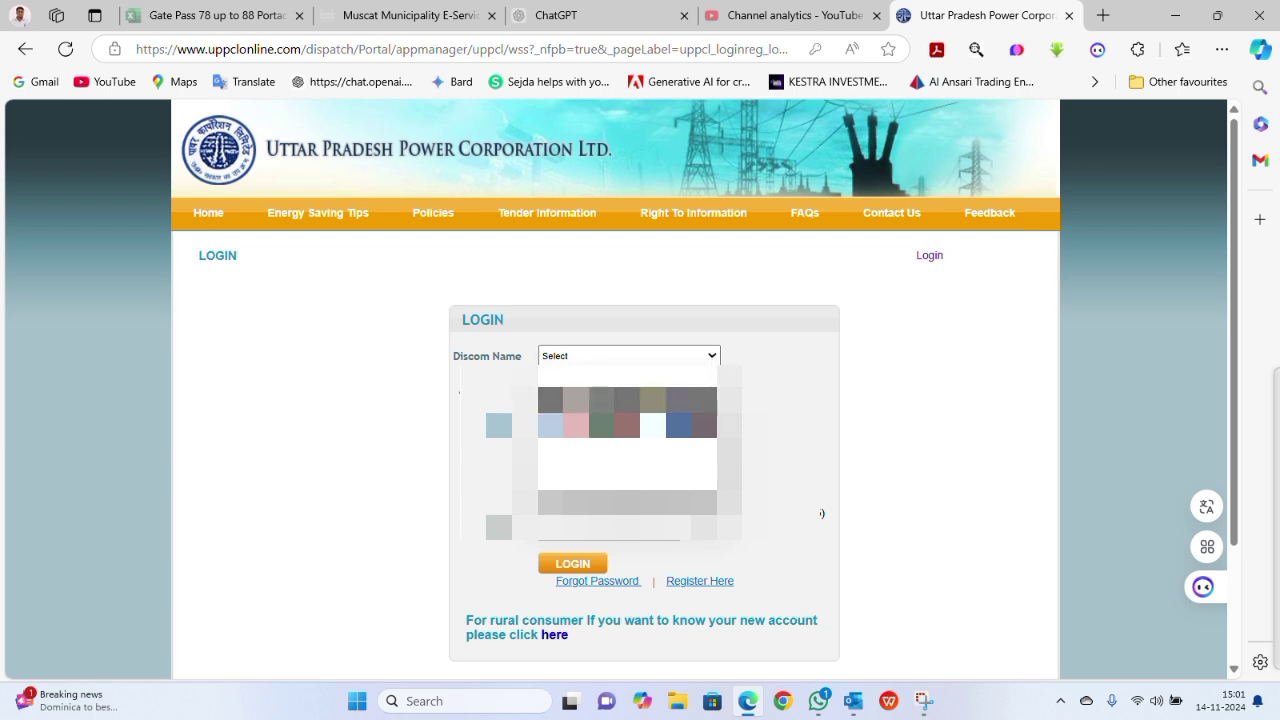
left_click(627, 412)
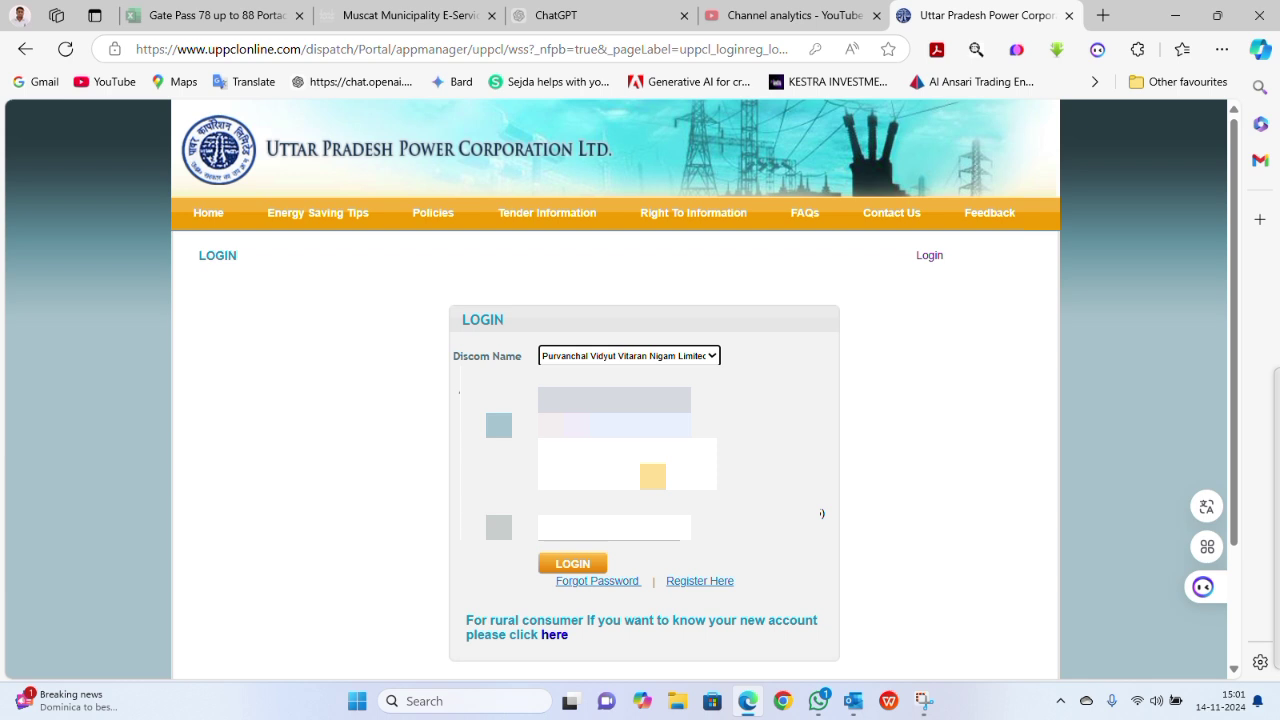
left_click(600, 527)
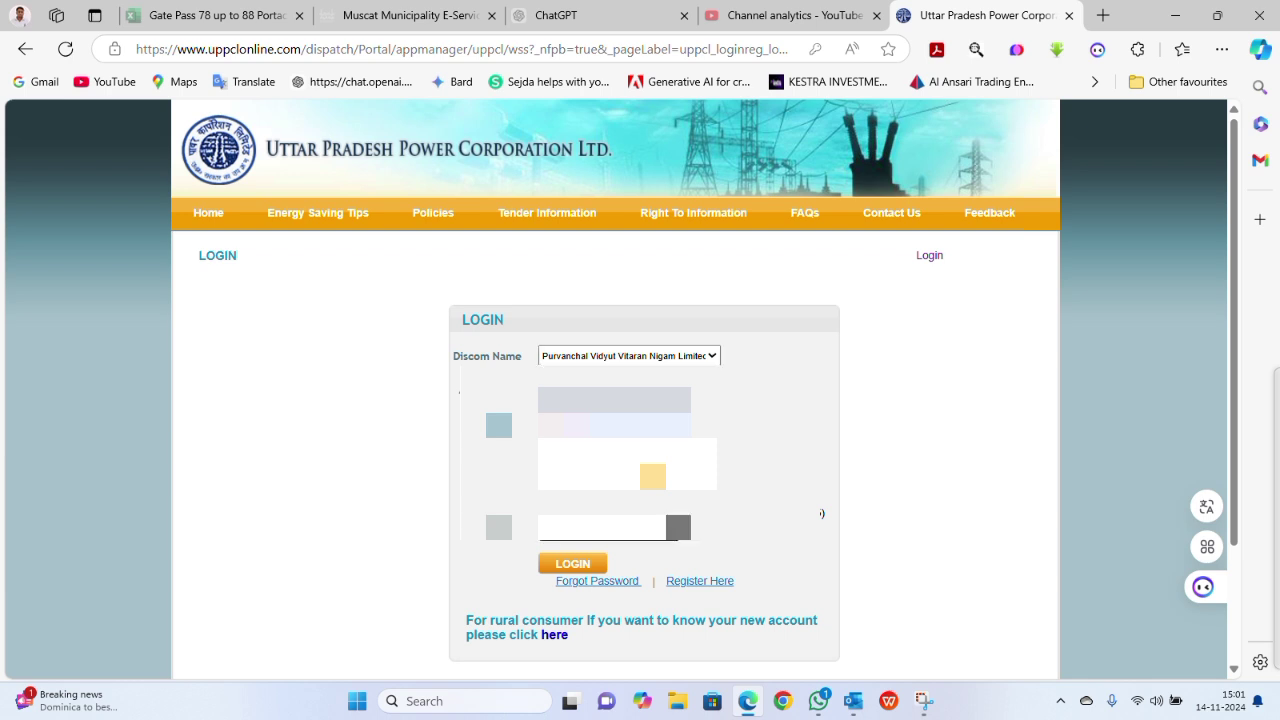
left_click(577, 566)
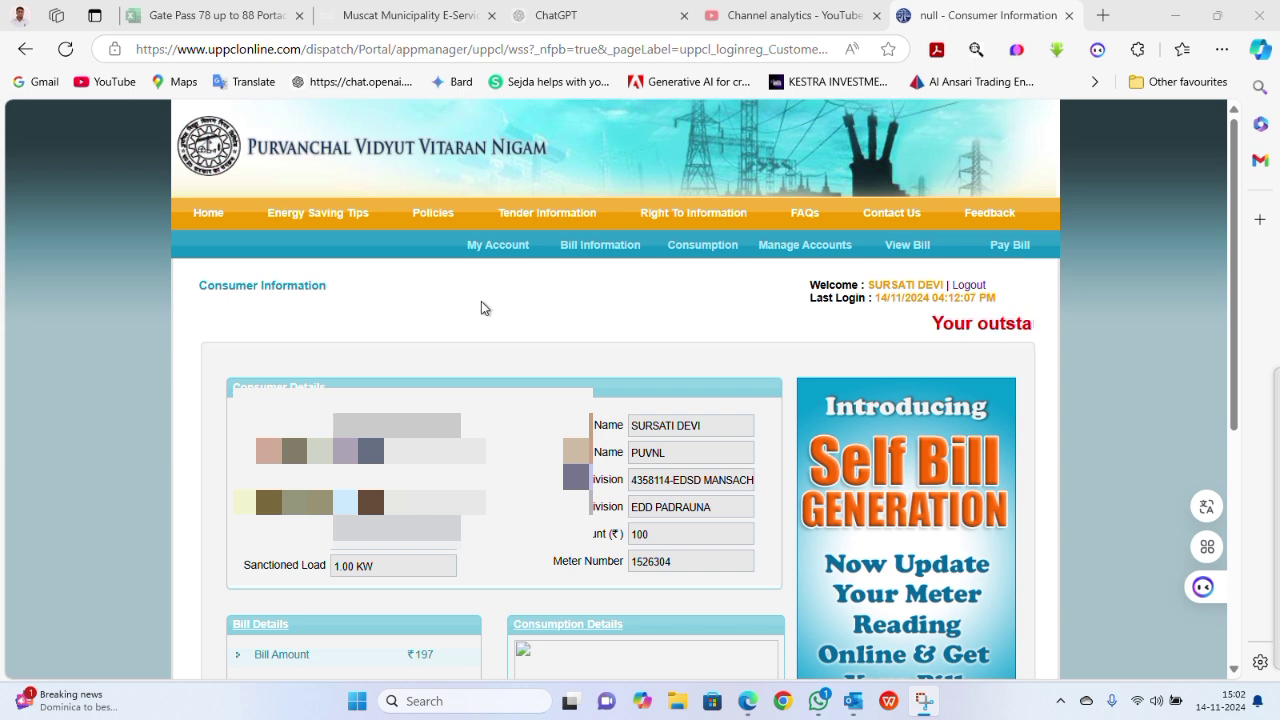
Step: Go to Consumption > Consumption Calculator from the top menu
mouse_move(479, 248)
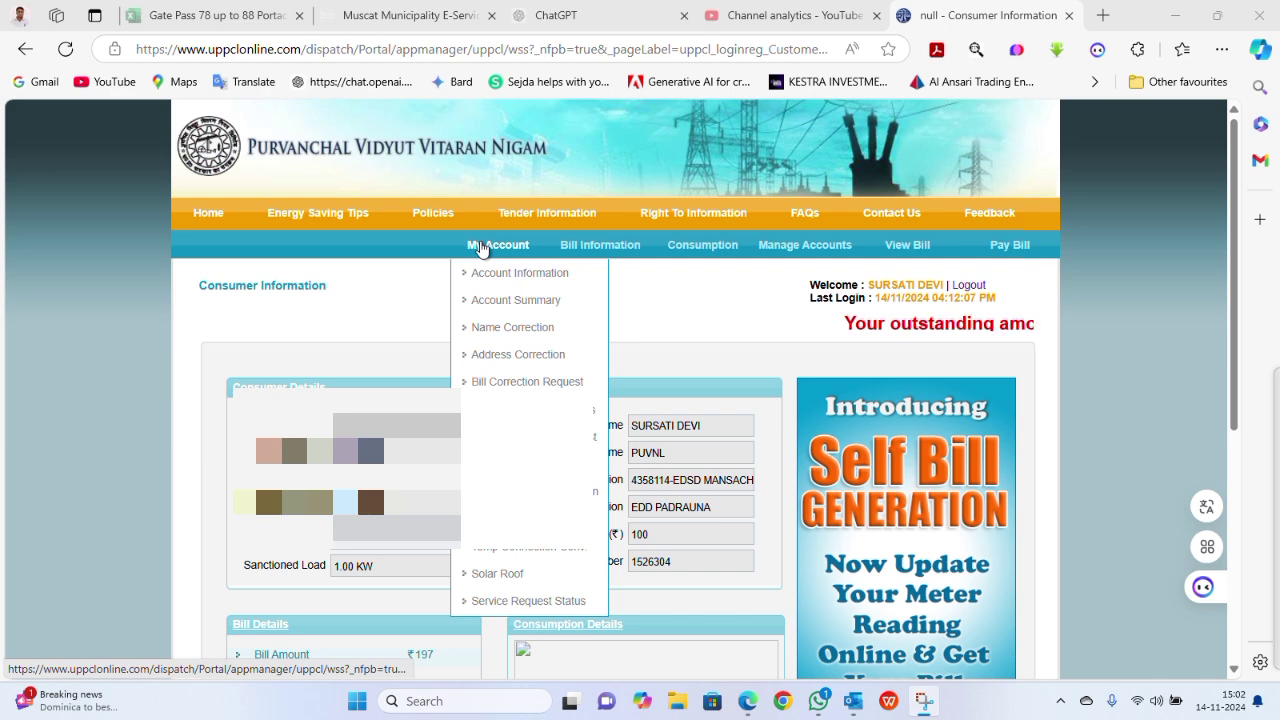
mouse_move(588, 250)
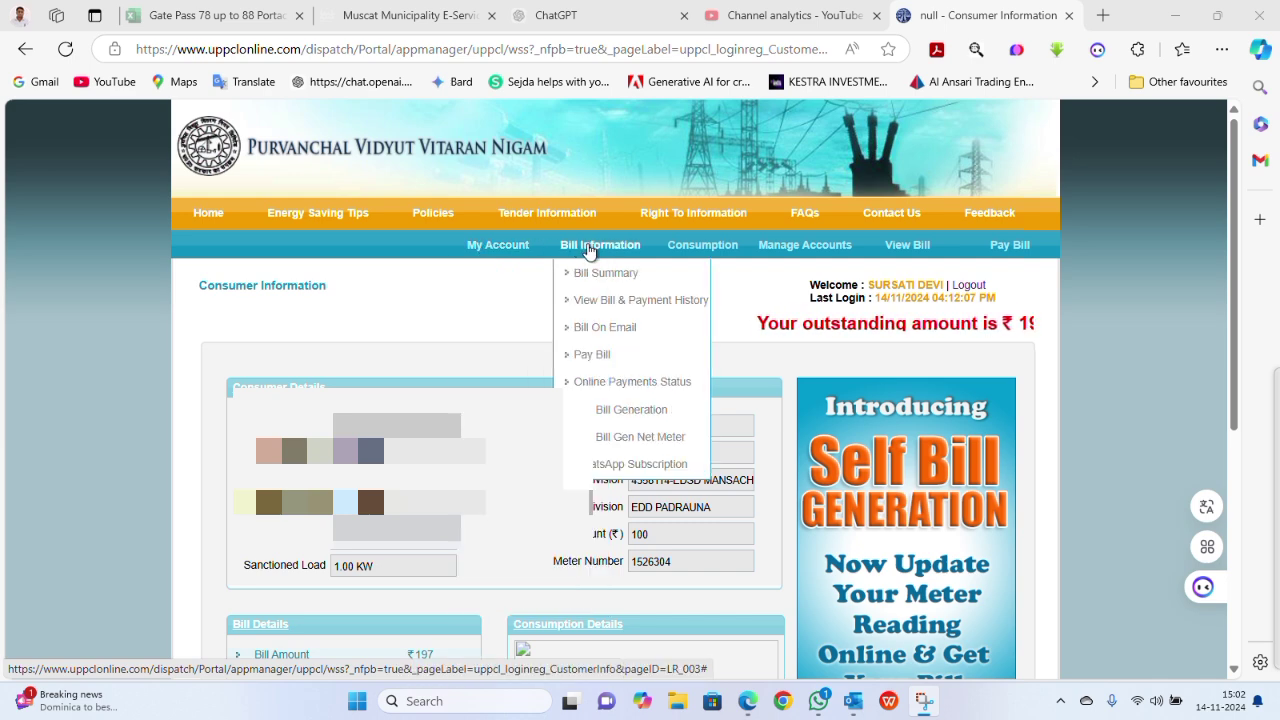
mouse_move(700, 250)
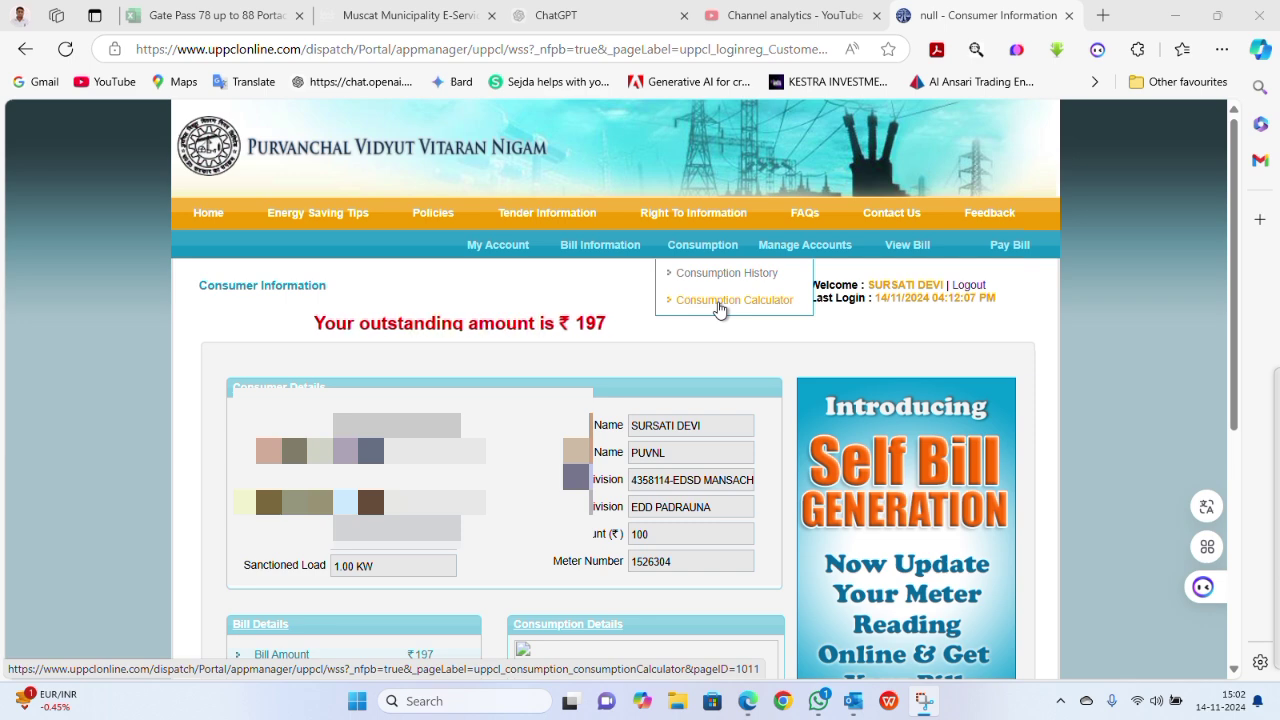
left_click(718, 310)
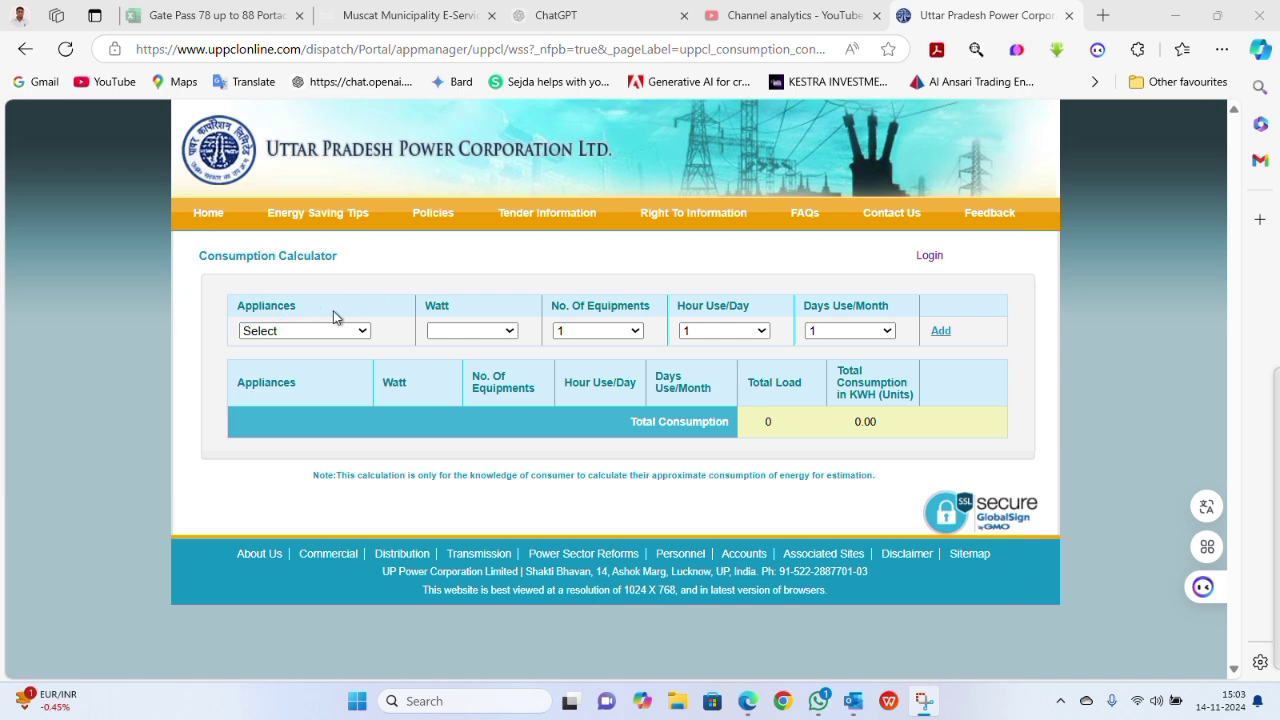
Step: Choose Washing Machine in the Appliances list so its wattage fills in as 550
left_click(511, 331)
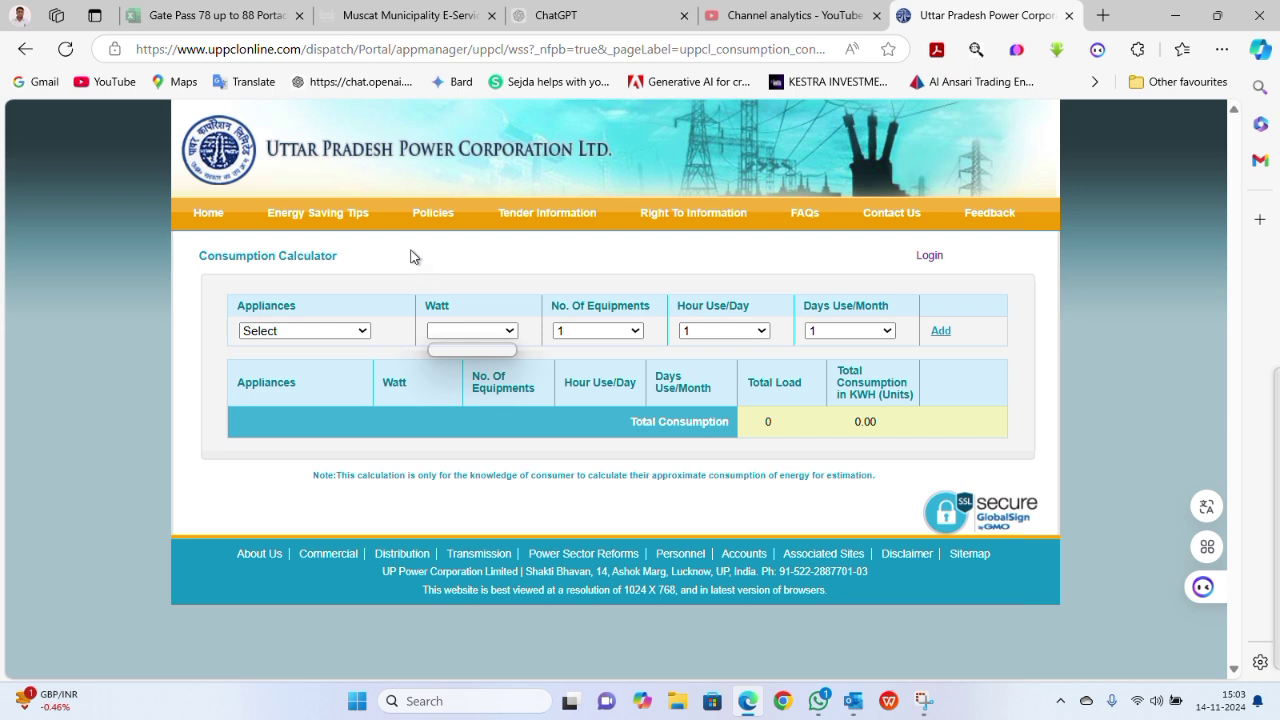
left_click(335, 340)
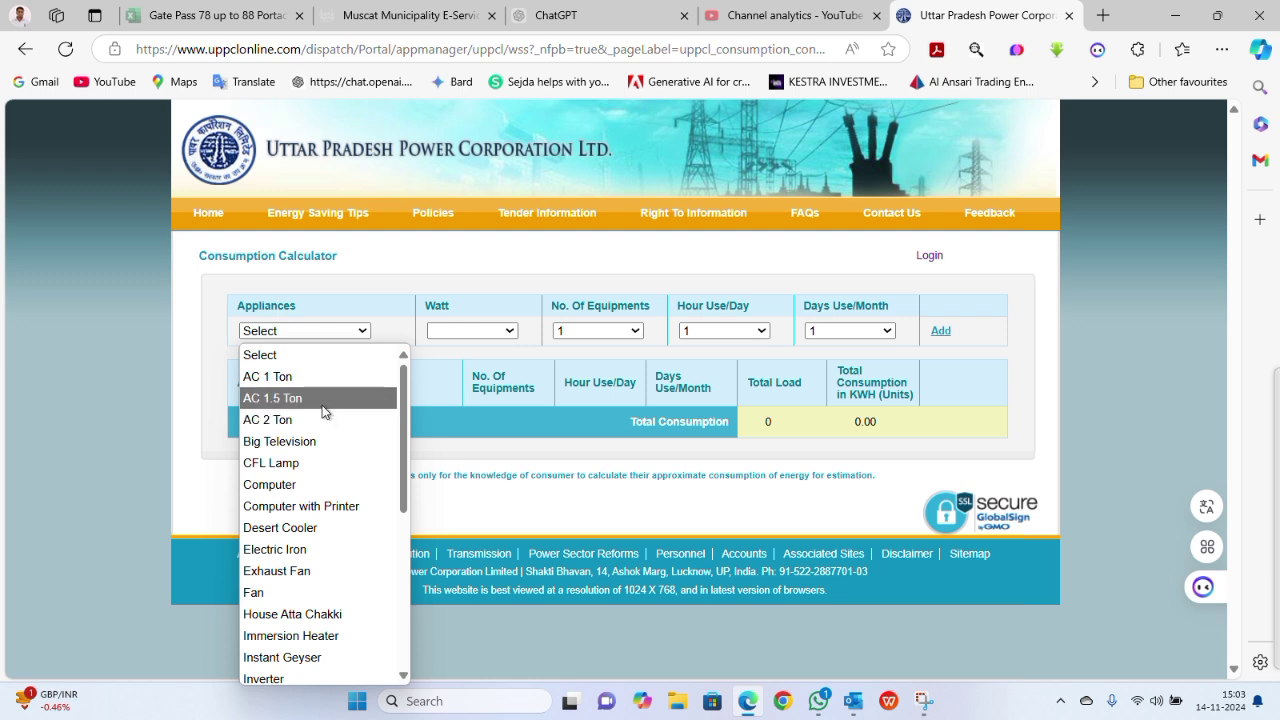
scroll(323, 412, "down", 2)
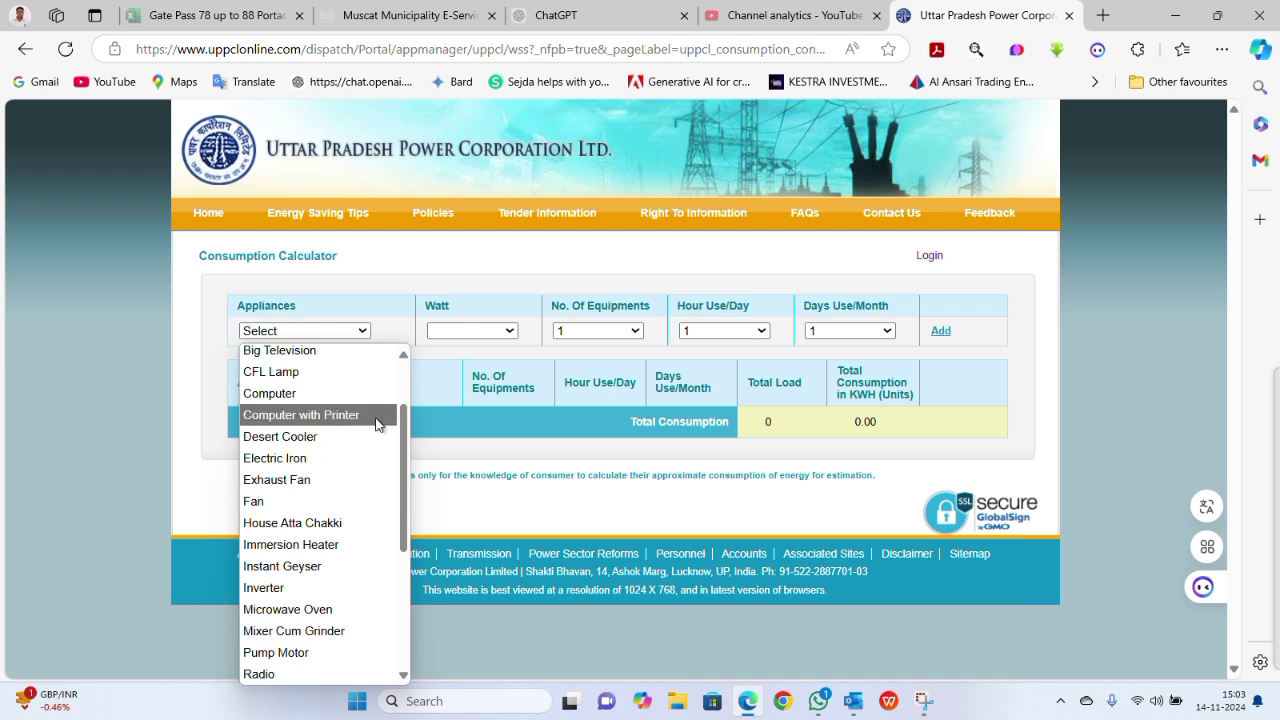
scroll(377, 425, "down", 3)
scroll(377, 425, "down", 2)
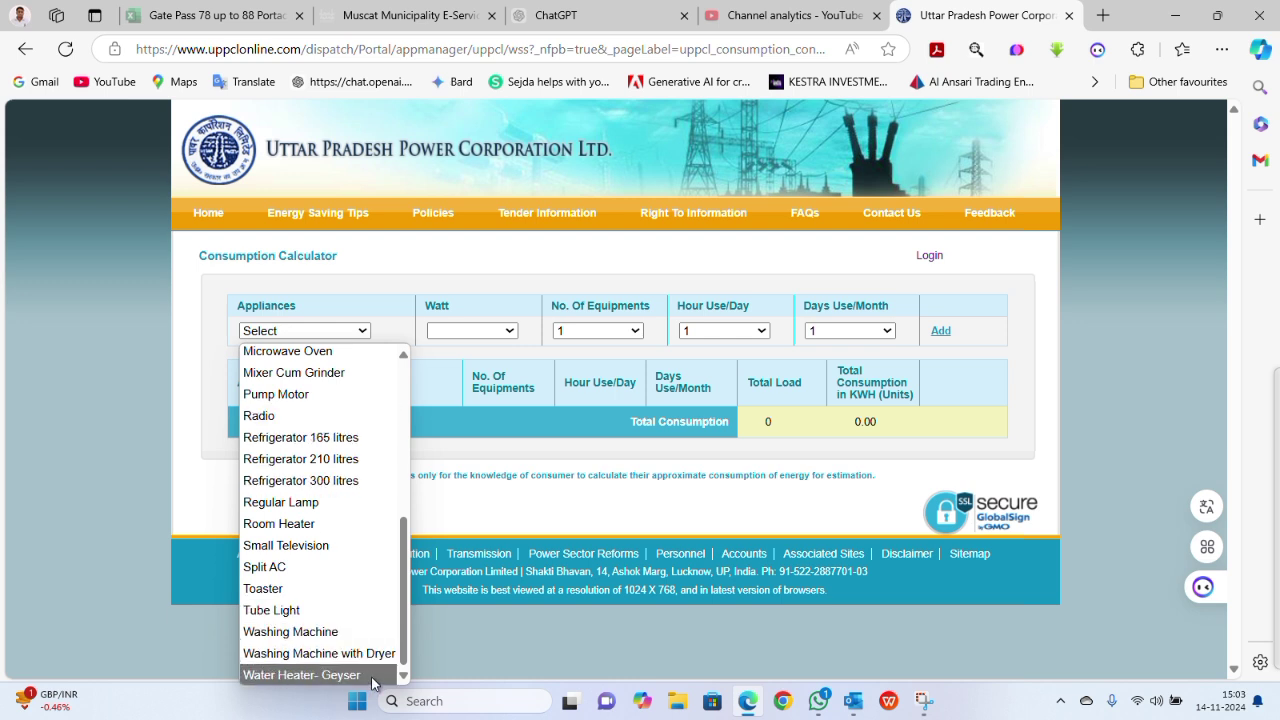
left_click(330, 633)
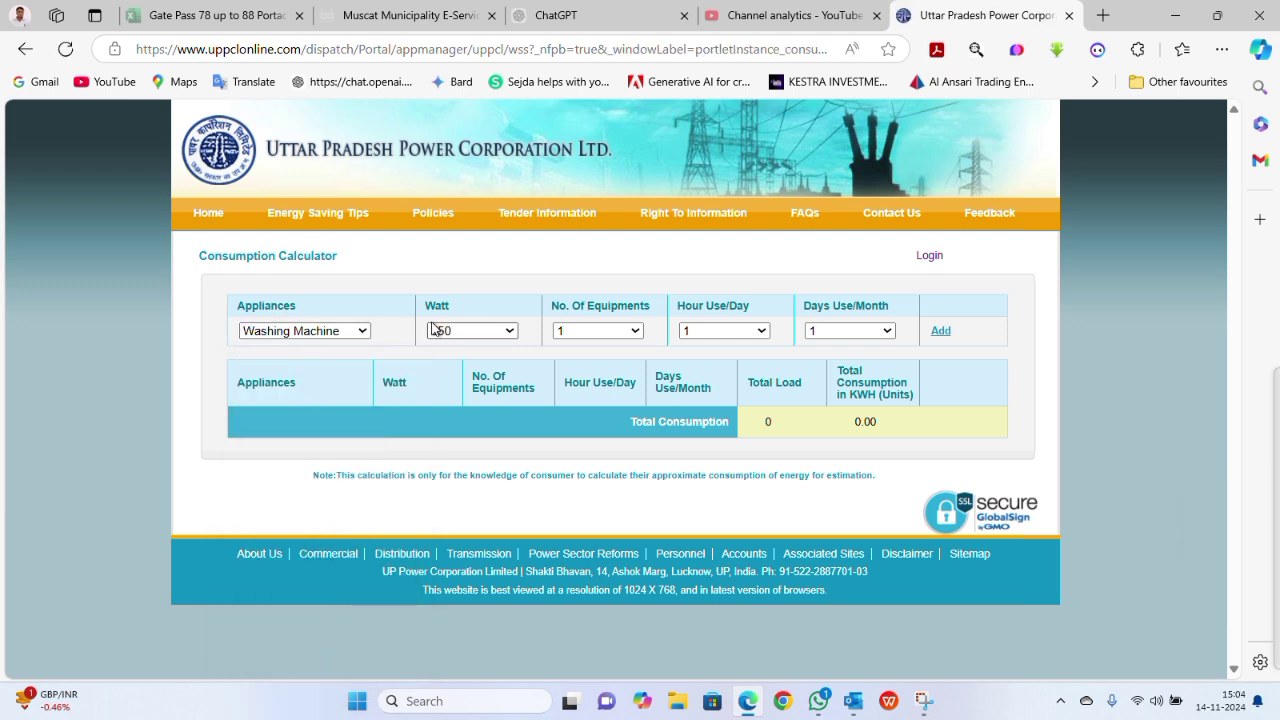
Step: Keep 550 W and 1 equipment, and set Days Use/Month to 15
left_click(503, 338)
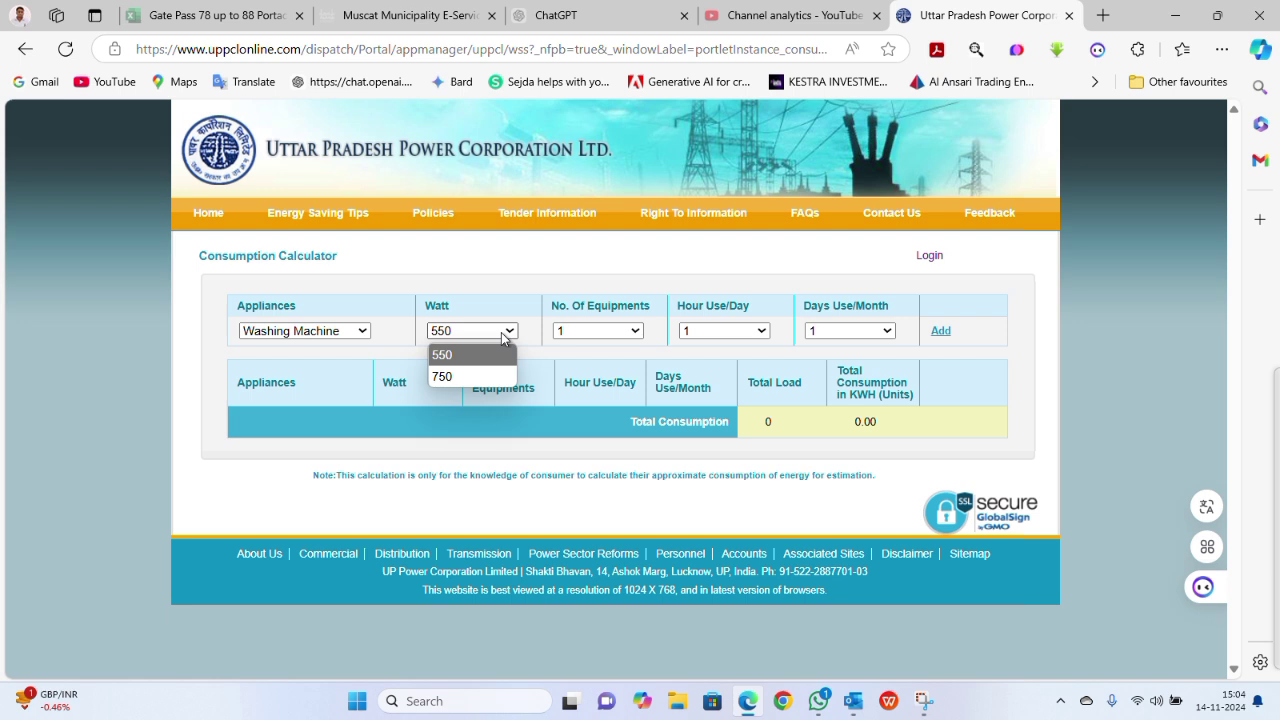
left_click(503, 338)
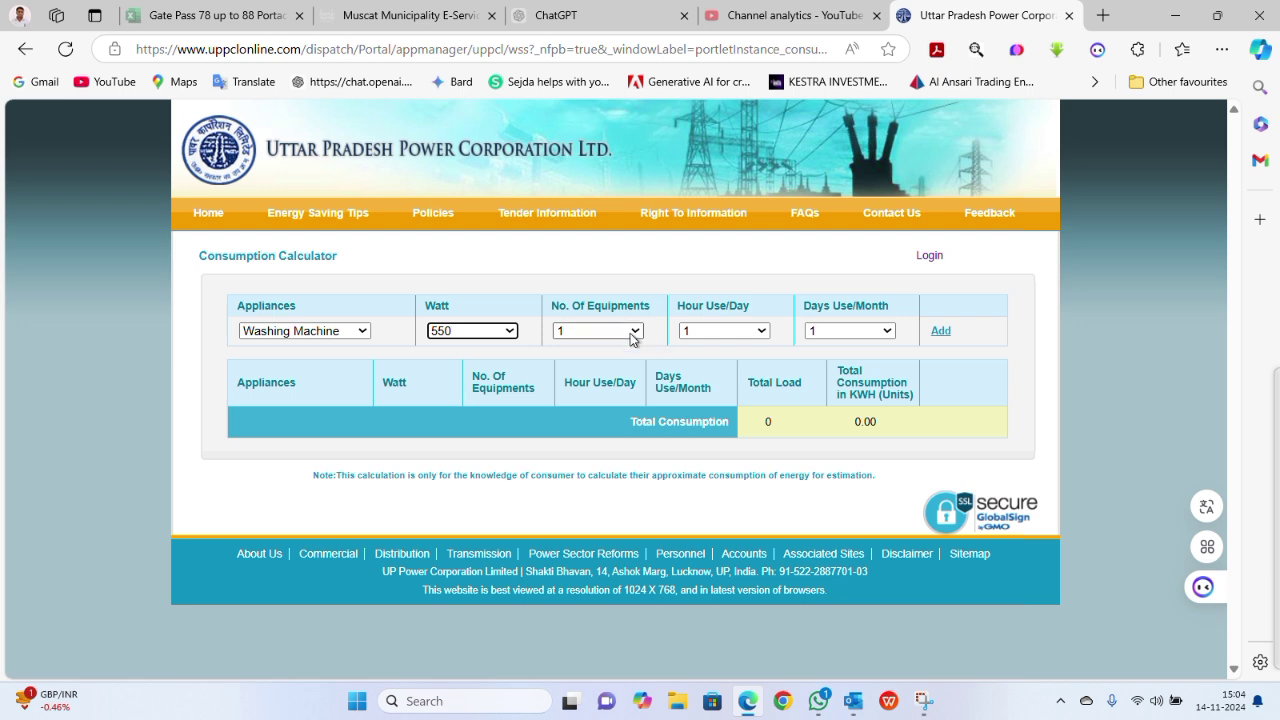
left_click(630, 333)
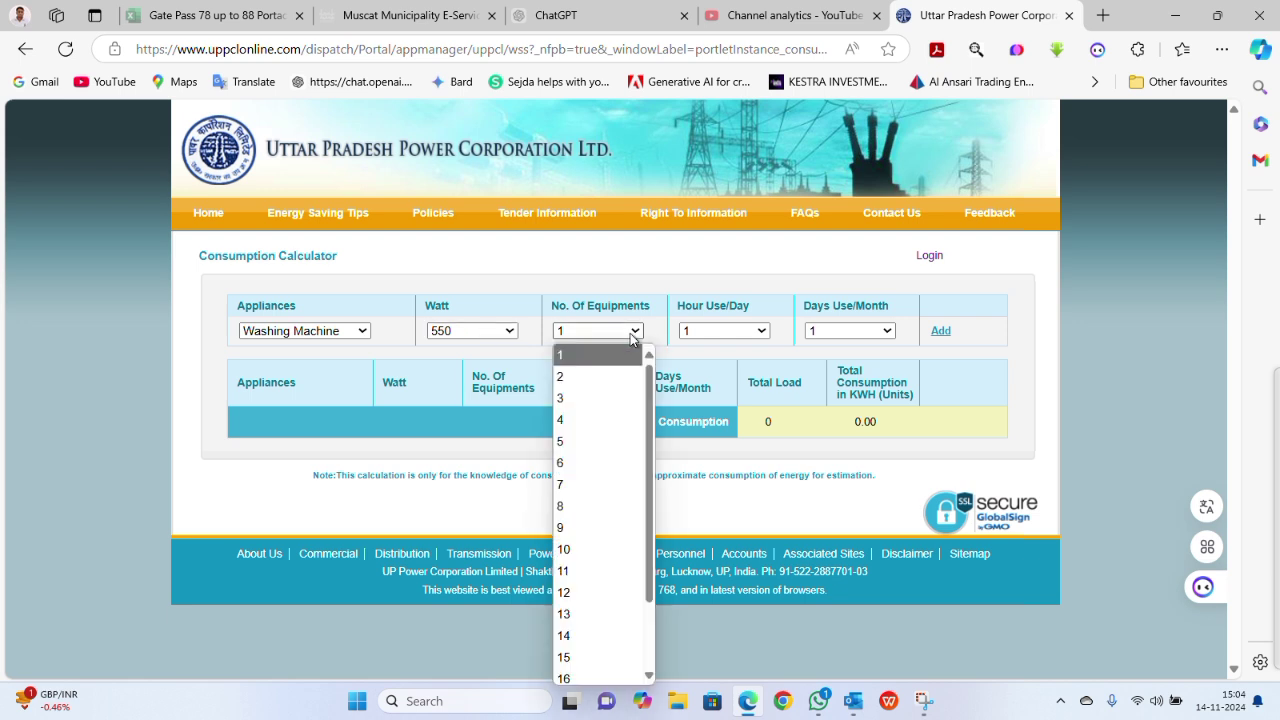
left_click(630, 333)
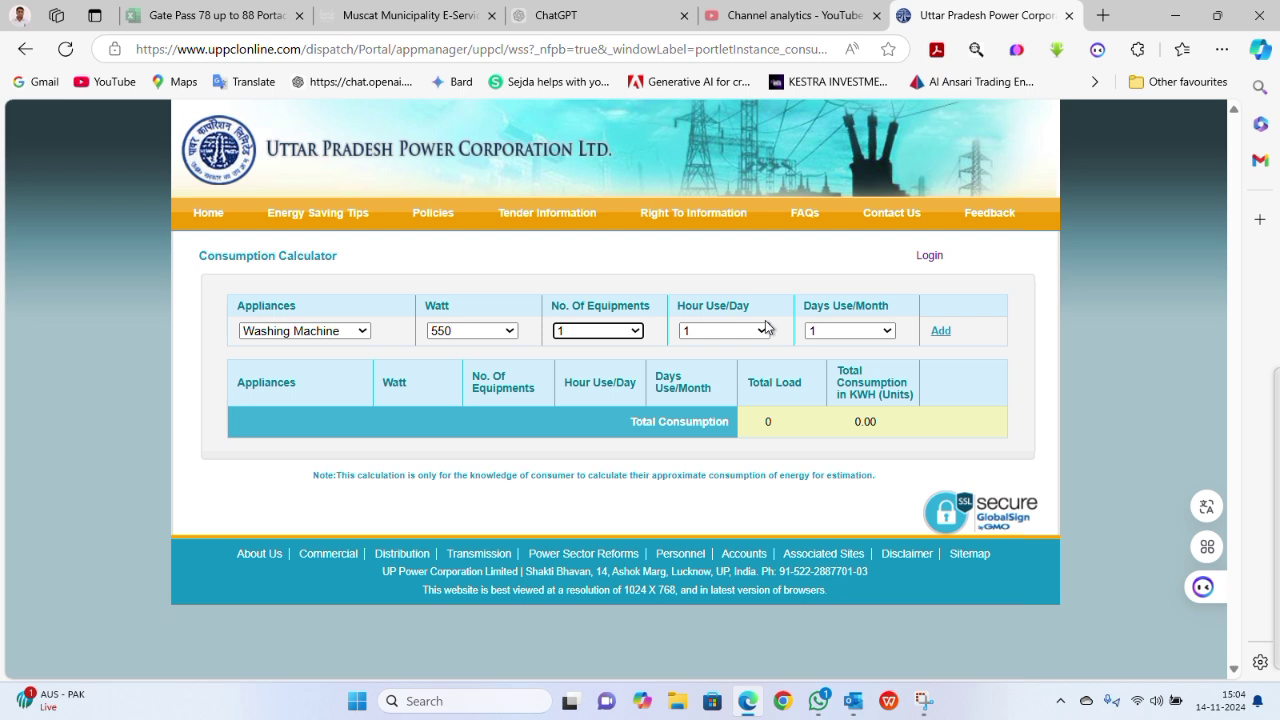
left_click(887, 331)
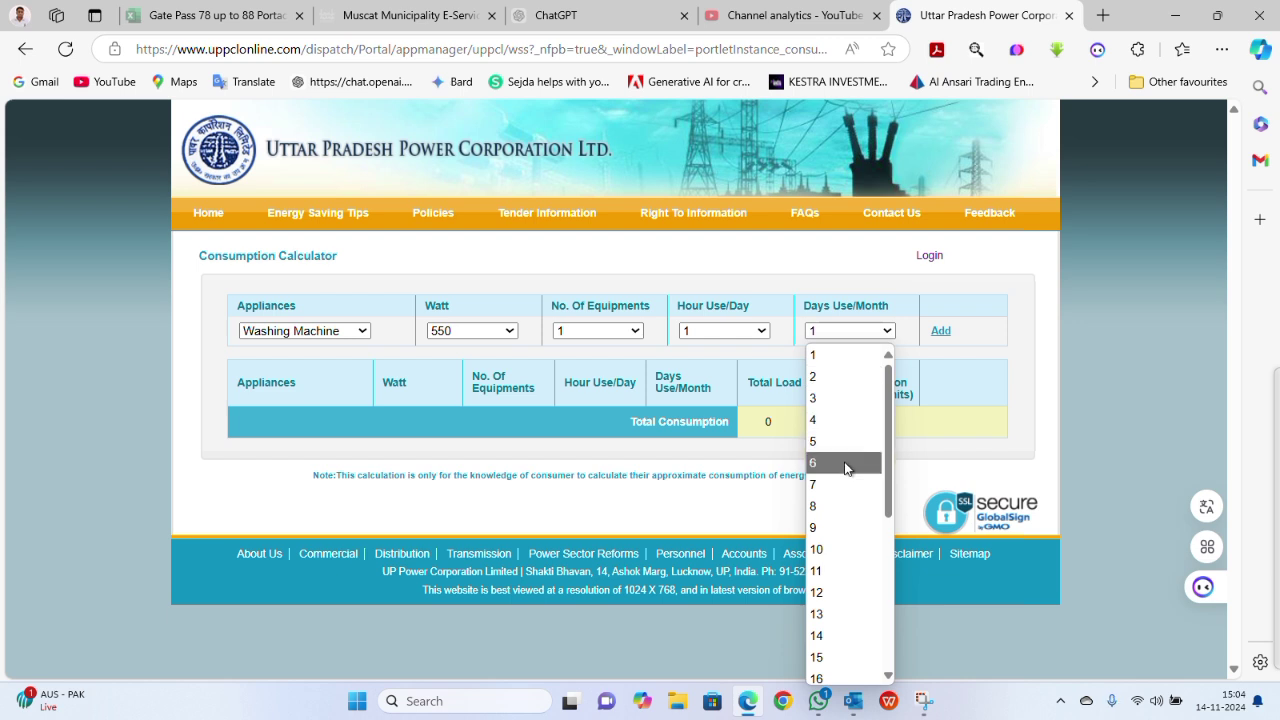
scroll(843, 472, "down", 3)
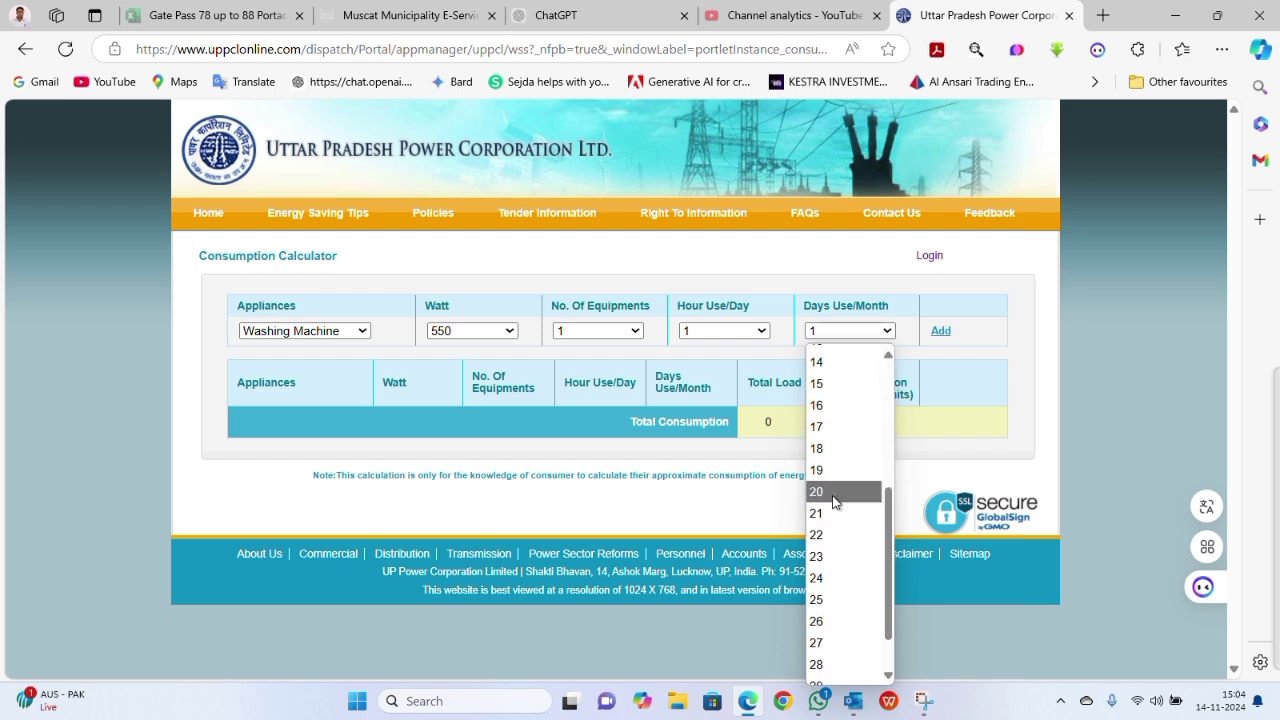
left_click(828, 384)
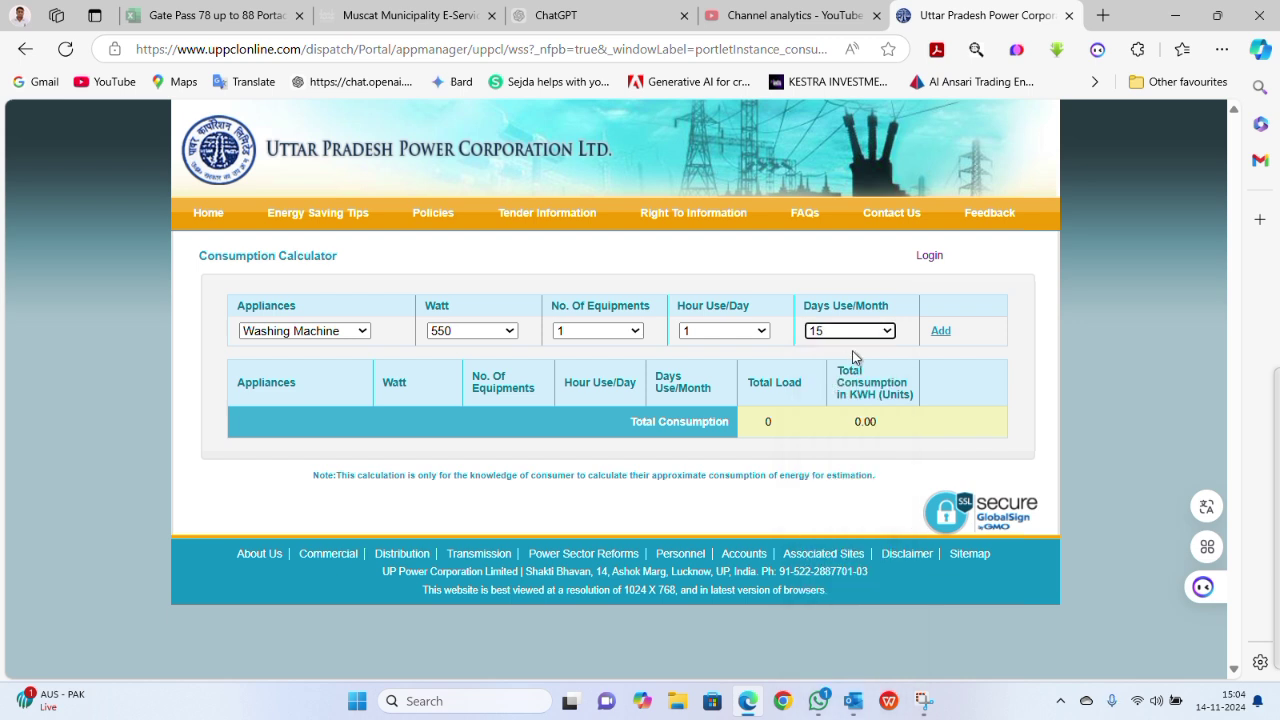
Step: Add the Washing Machine entry and review the 8.25-unit total consumption
left_click(941, 336)
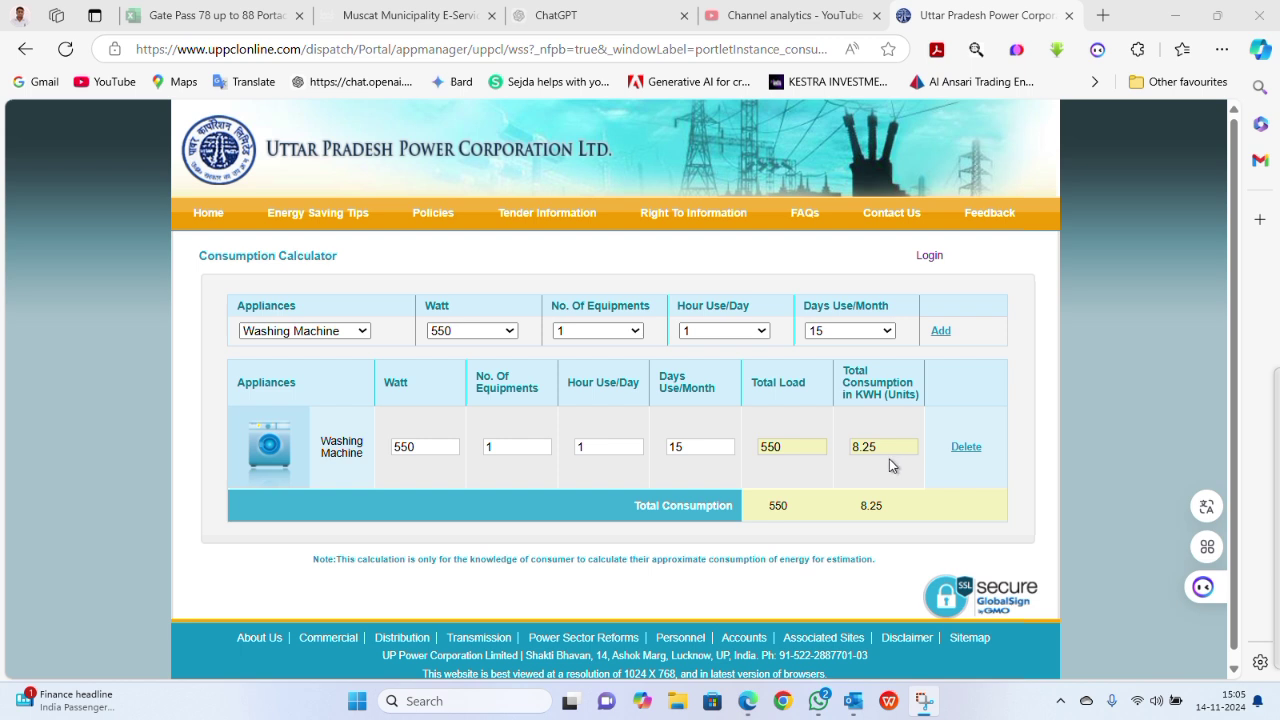
scroll(891, 465, "down", 1)
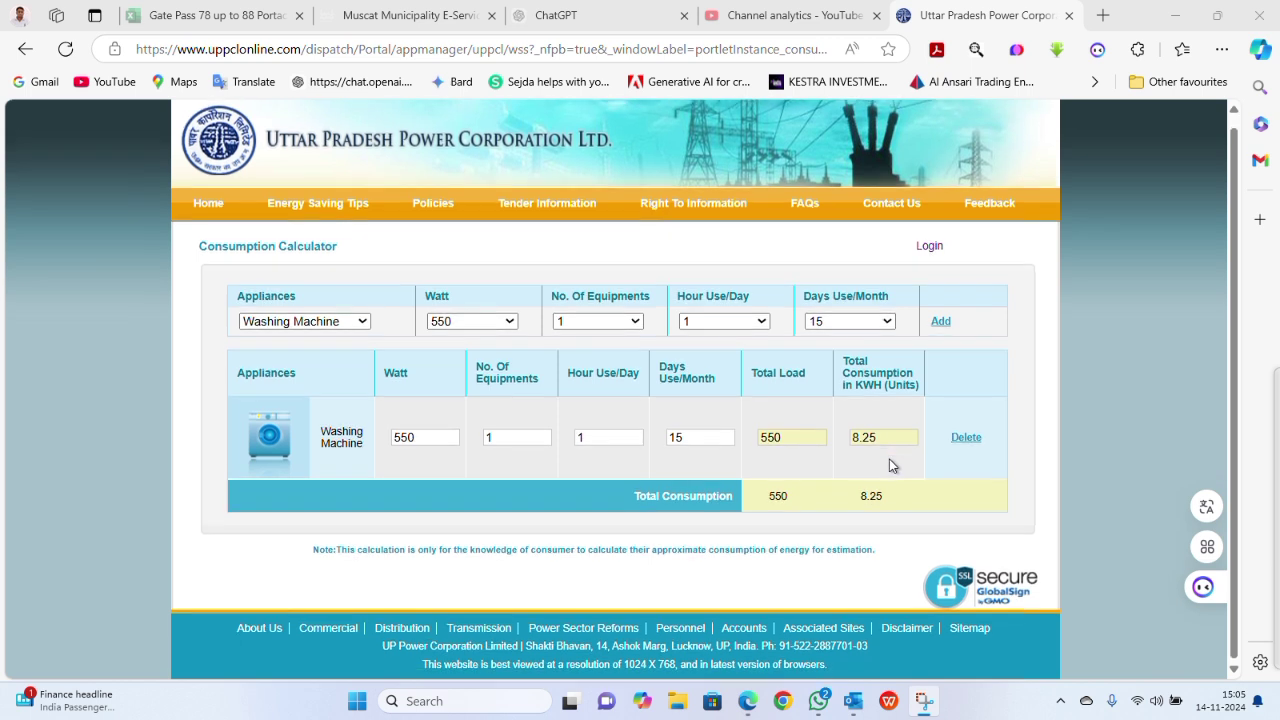